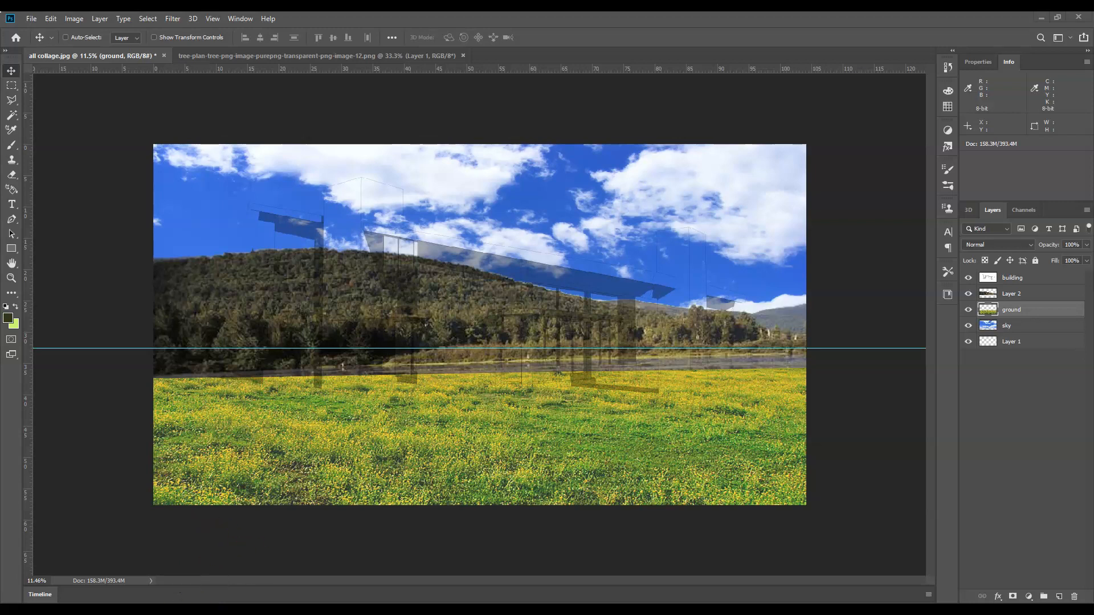
Step: Switch to the browser and examine the transparent tree images in the Google results, comparing the Free PNG Logos tree with other options
left_click(130, 609)
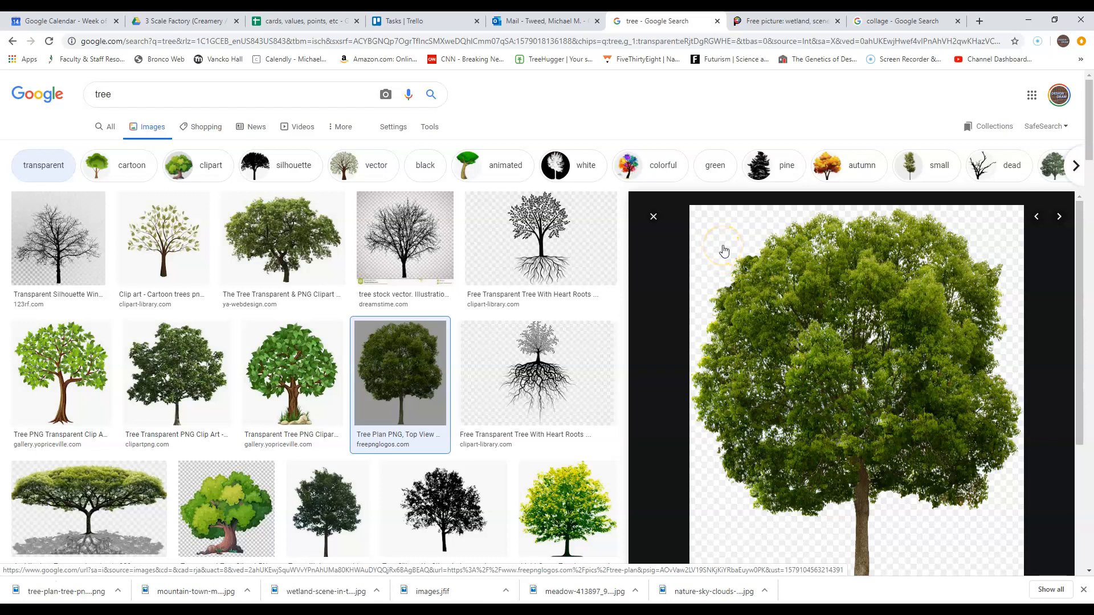
left_click(496, 243)
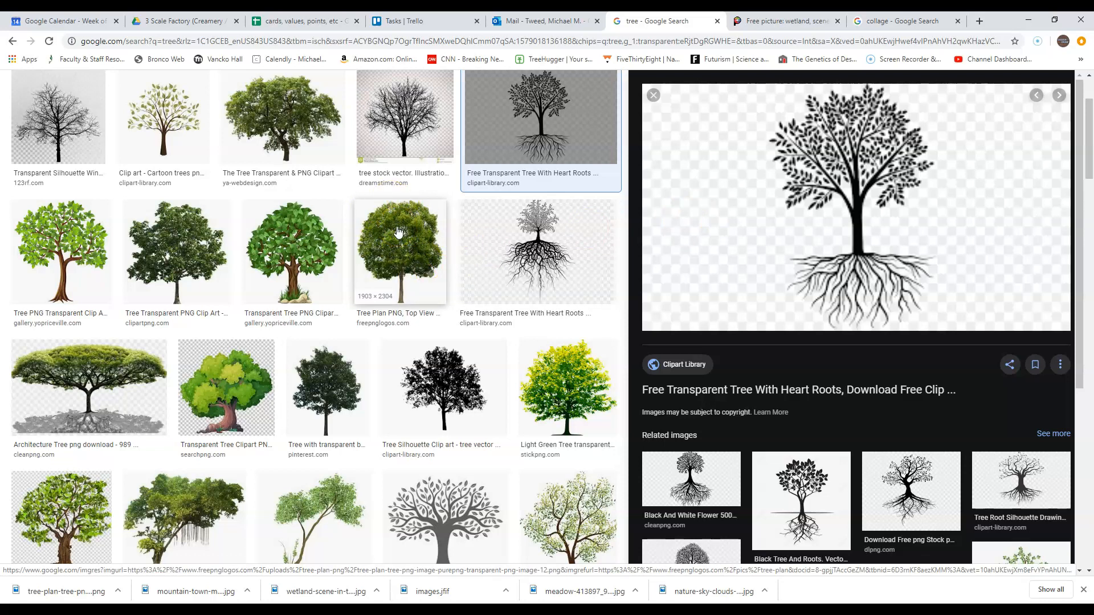
left_click(363, 215)
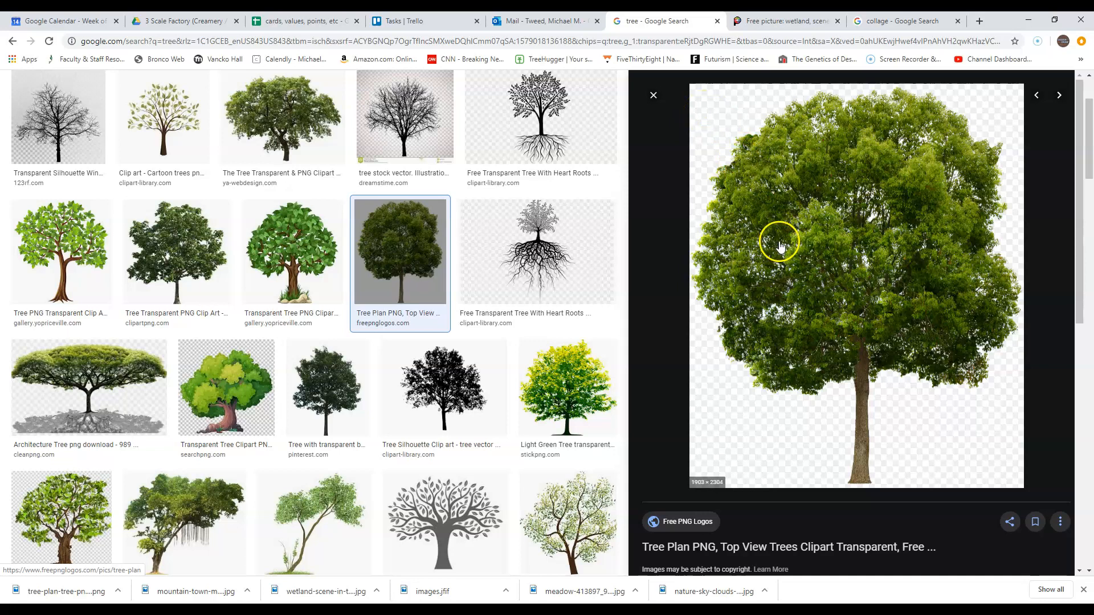
scroll(413, 328, "down", 3)
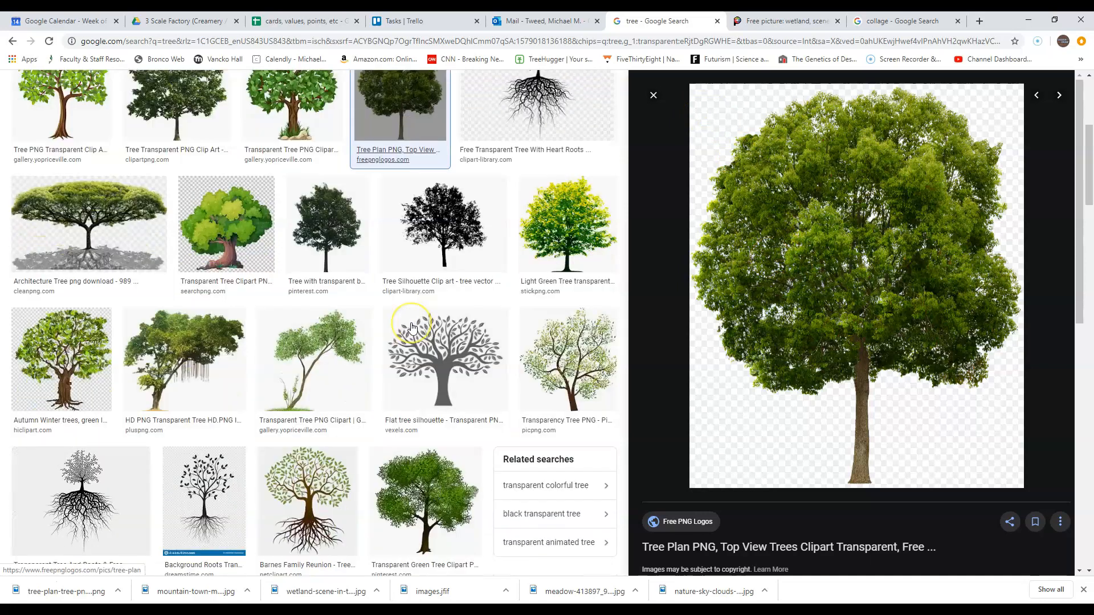
scroll(412, 327, "up", 4)
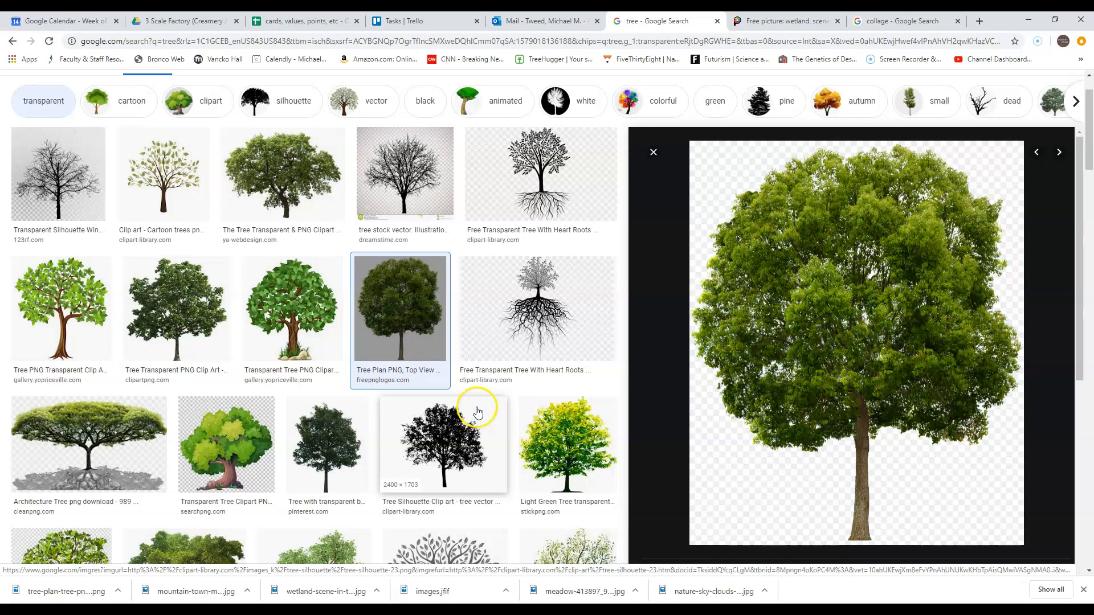
left_click(467, 437)
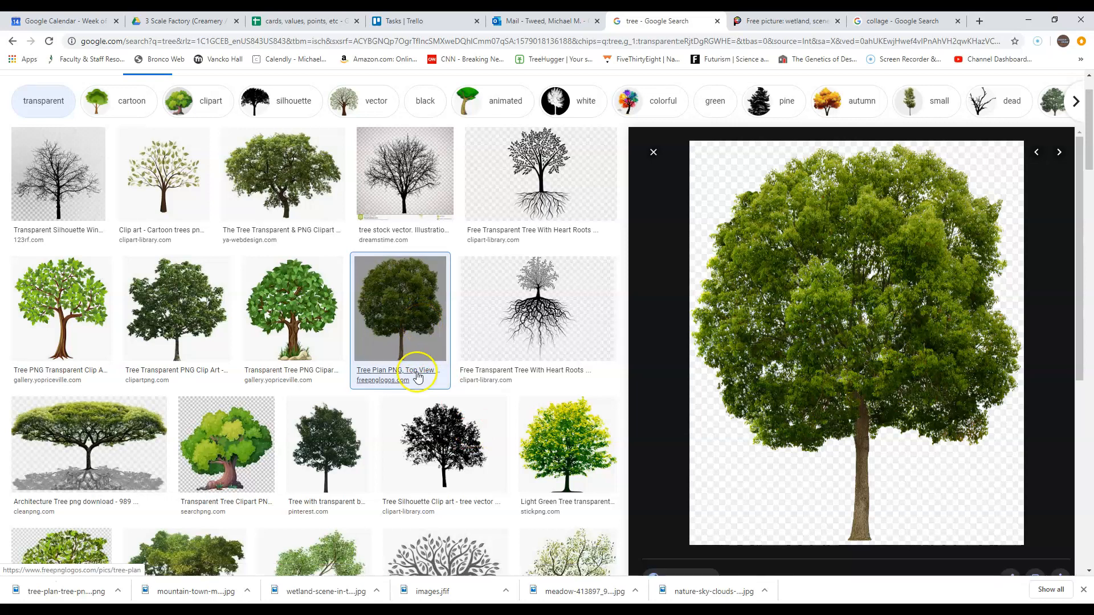
left_click(361, 295)
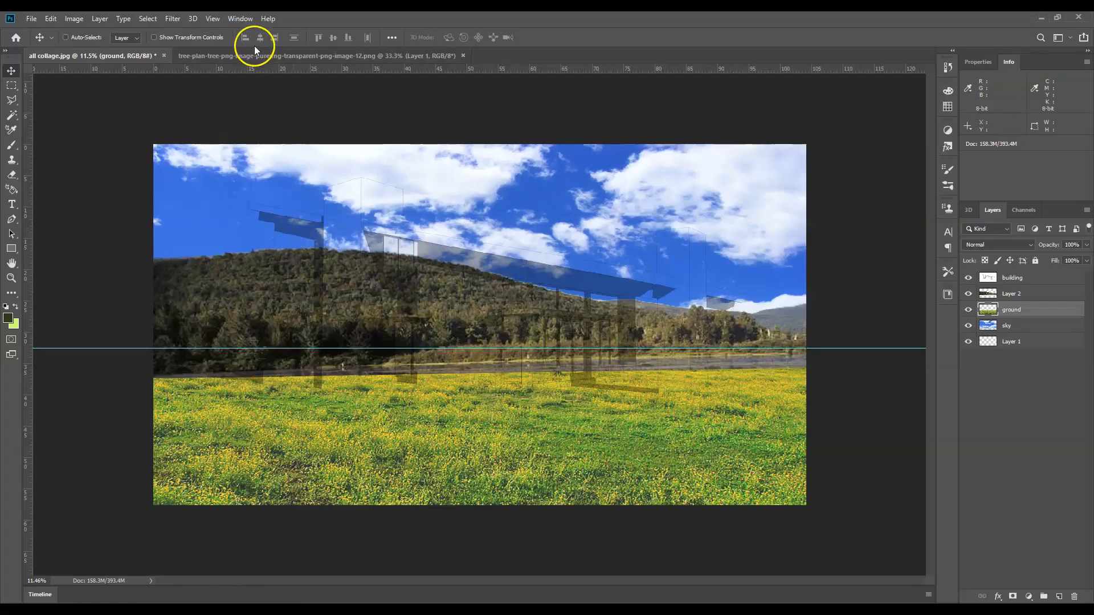
Step: Copy the whole tree image from its PNG document into all collage.jpg and place its layer above Layer 2
left_click(253, 56)
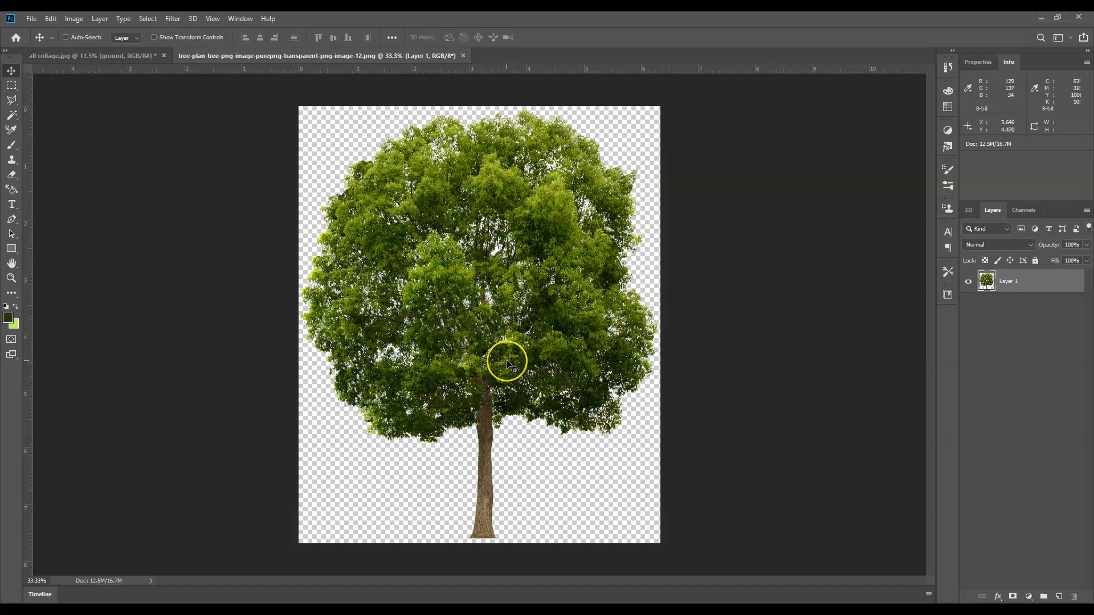
left_click(192, 64)
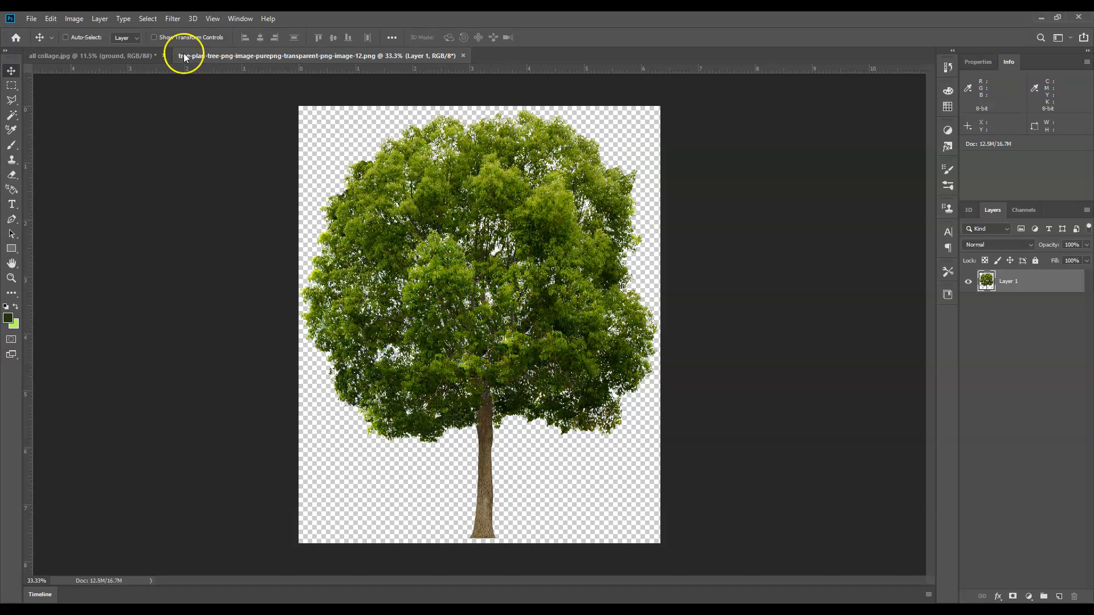
key("ctrl")
key("ctrl+a")
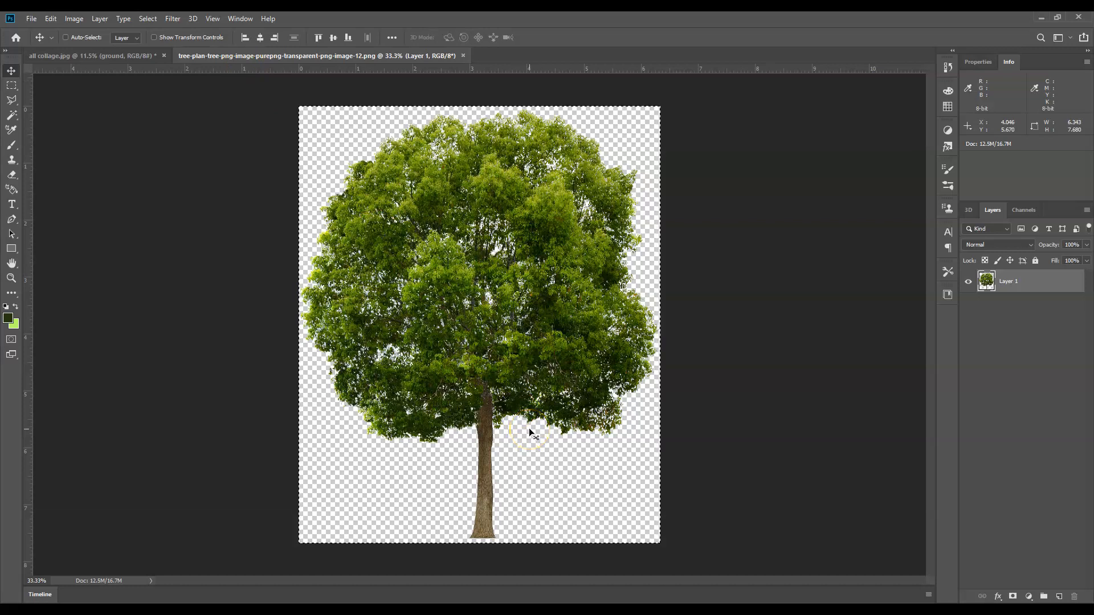
left_click_drag(528, 428, 354, 276)
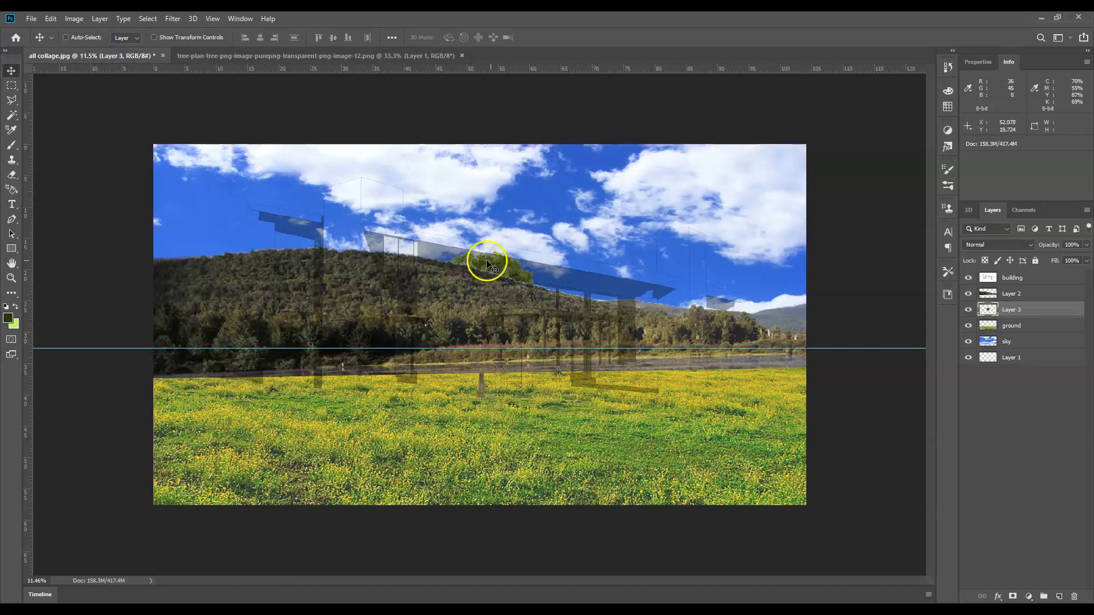
left_click(1011, 310)
left_click_drag(1012, 310, 1022, 290)
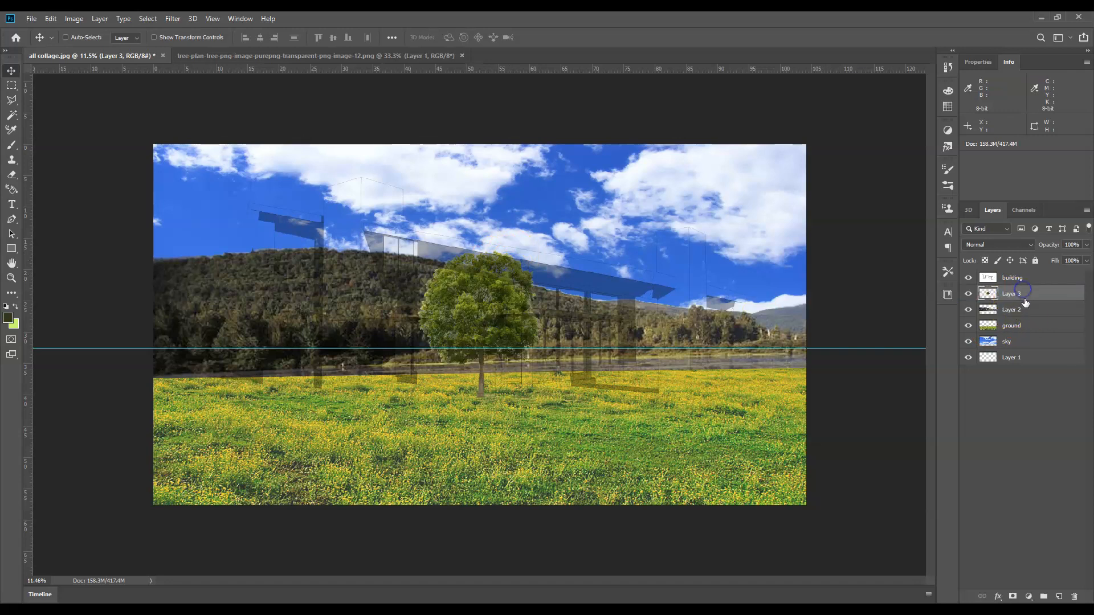
Step: Rename Layer 2 to "mountain" and Layer 3 to "tree"
left_click(1014, 312)
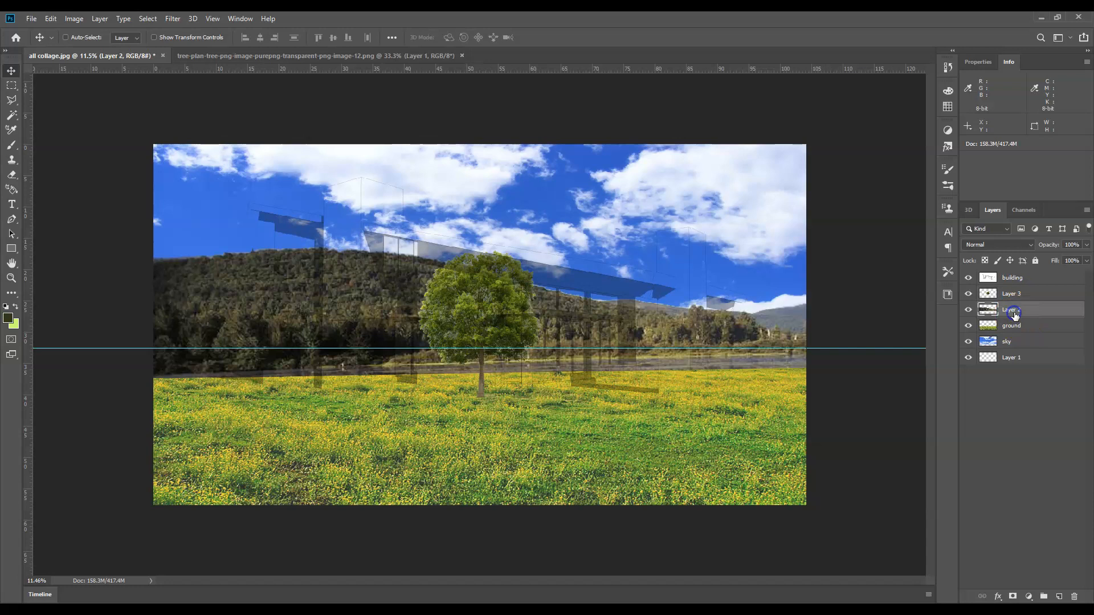
double_click(1019, 311)
type("mountain")
key("Return")
double_click(1014, 295)
type("tree")
key("Return")
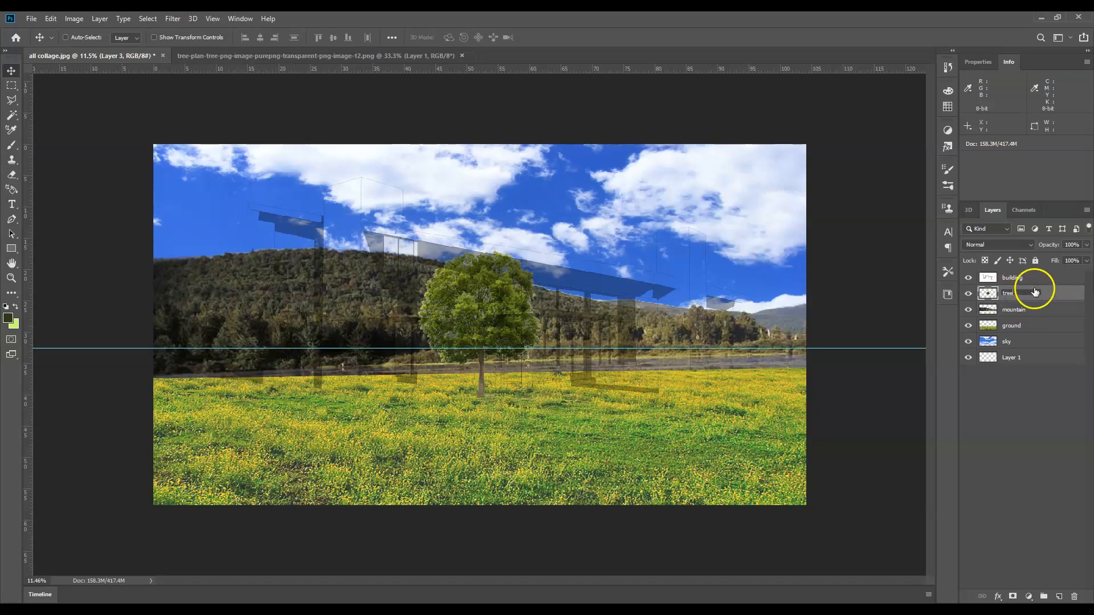
Step: Move the tree on the tree layer to the left part of the collage, in front of the mountain
left_click(1034, 280)
left_click(1060, 292)
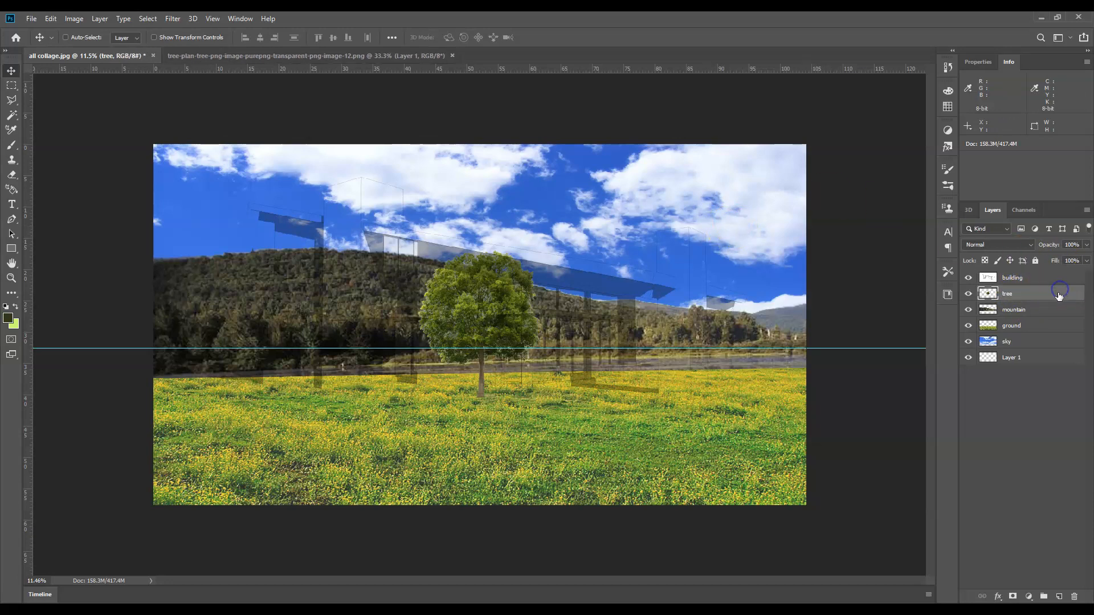
left_click_drag(471, 288, 726, 317)
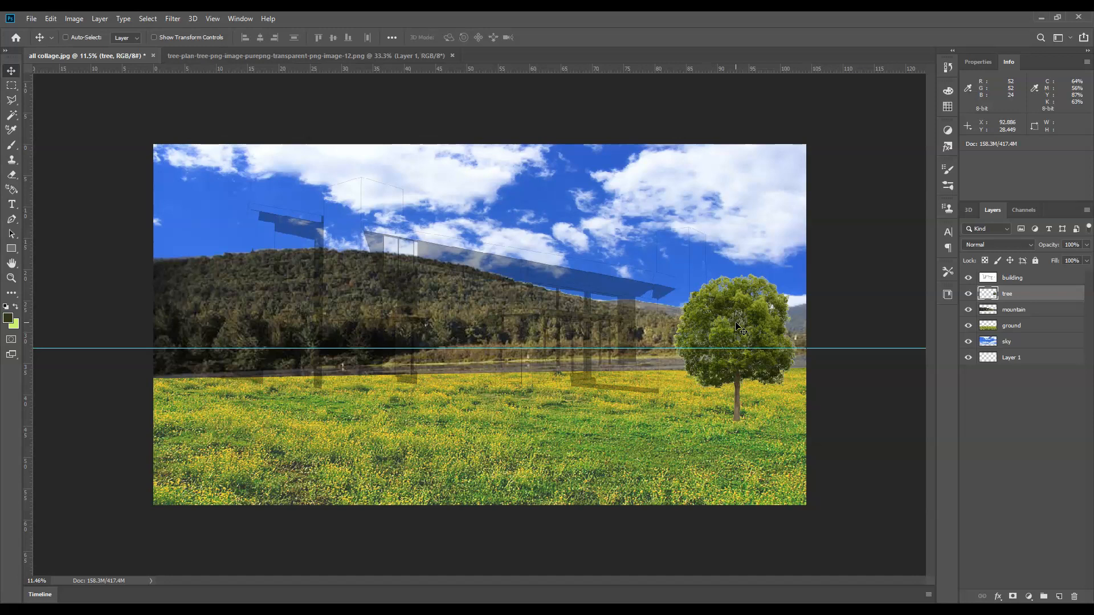
left_click_drag(738, 328, 263, 299)
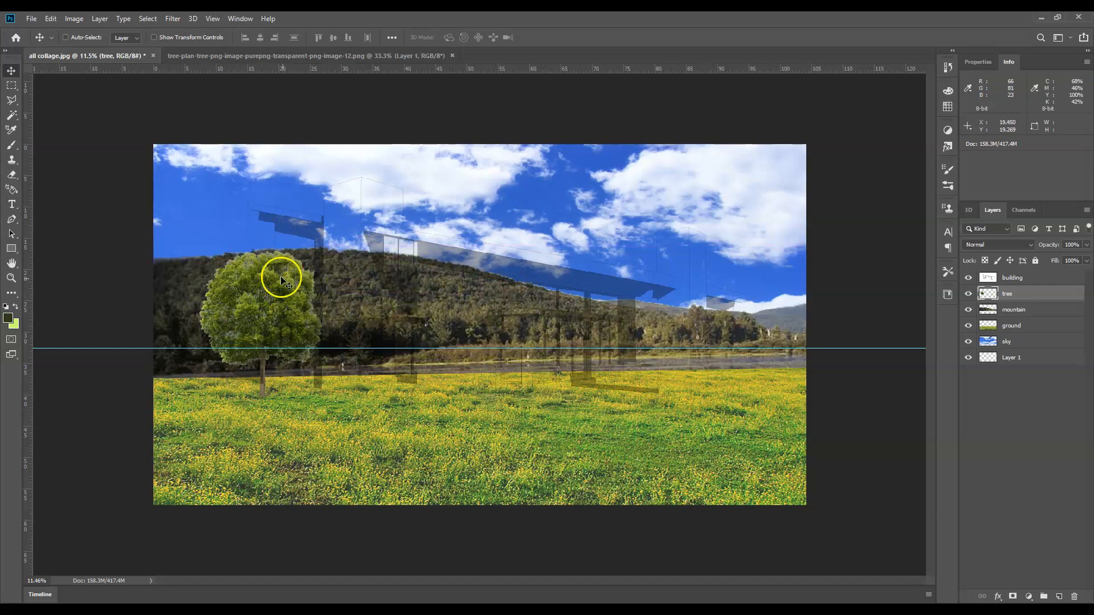
Step: Scale the tree to about 167% and position it near the collage's left side with its trunk base at the meadow's edge
key("ctrl+t")
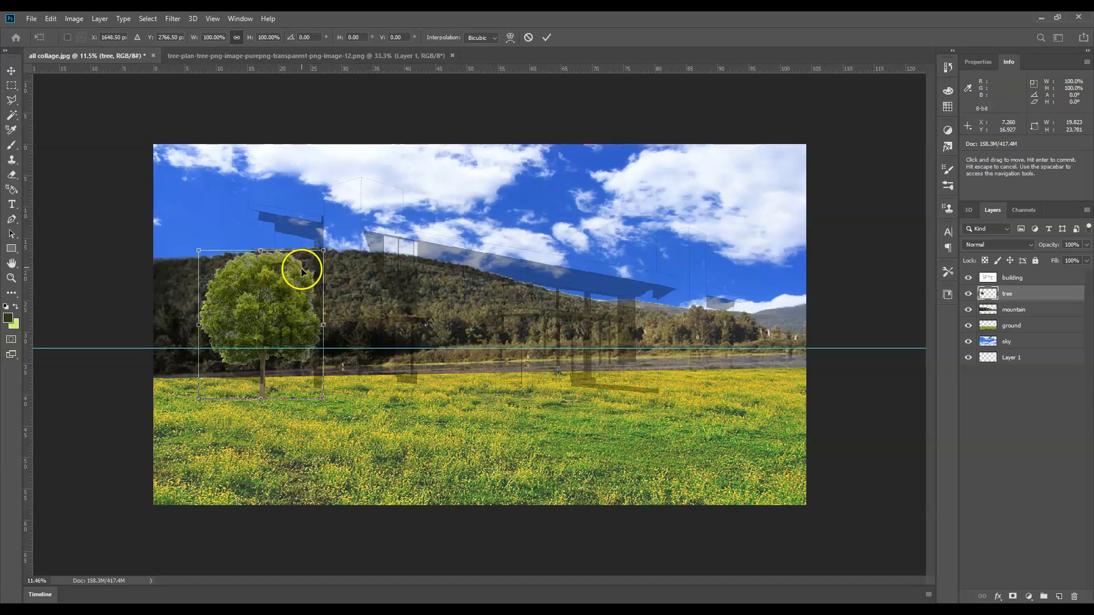
left_click_drag(323, 250, 432, 174)
left_click_drag(346, 230, 238, 214)
left_click_drag(239, 214, 240, 215)
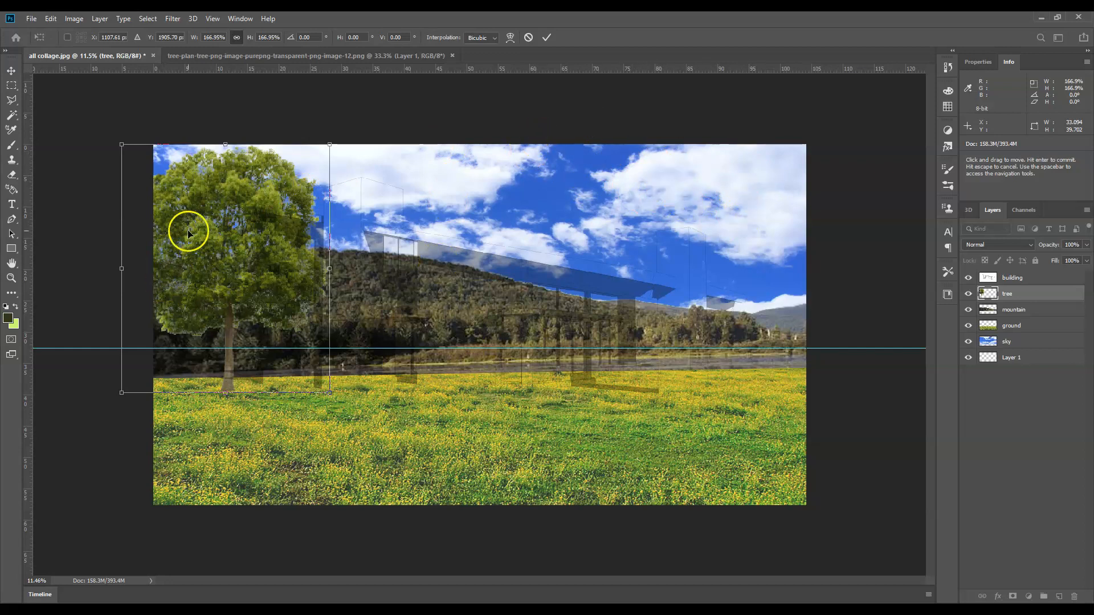
left_click_drag(226, 246, 278, 238)
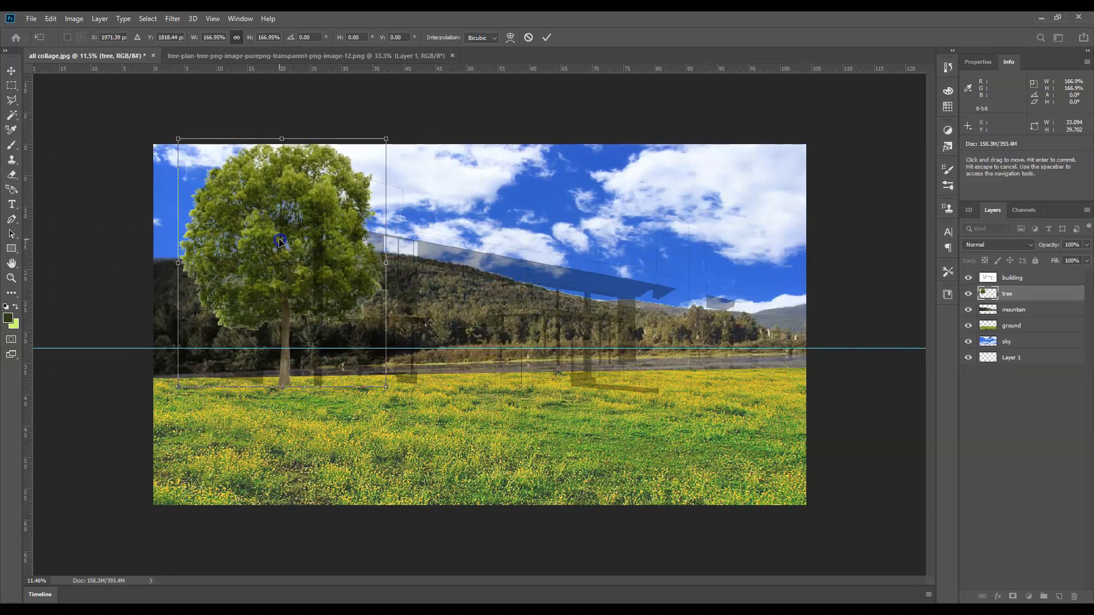
key("Return")
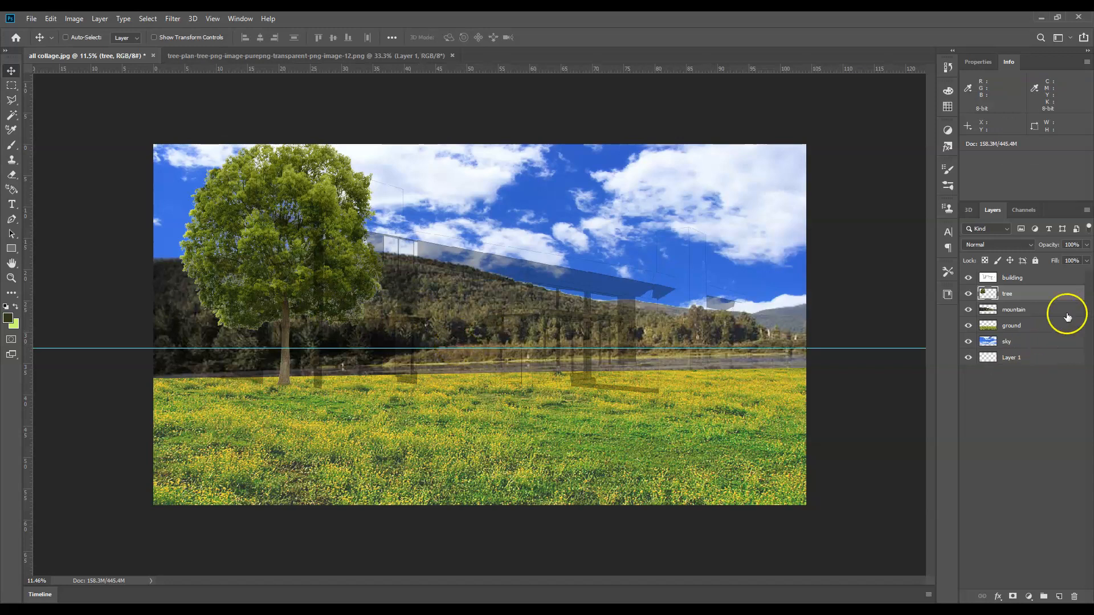
Step: Duplicate the tree layer, keeping the default name "tree copy"
right_click(1029, 292)
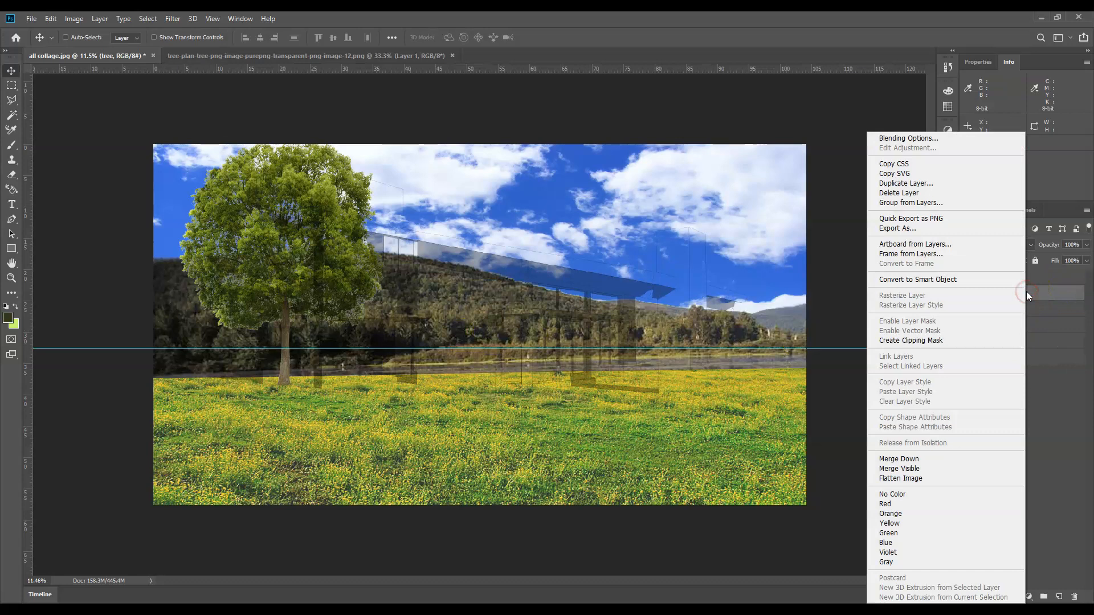
left_click(957, 183)
left_click(646, 180)
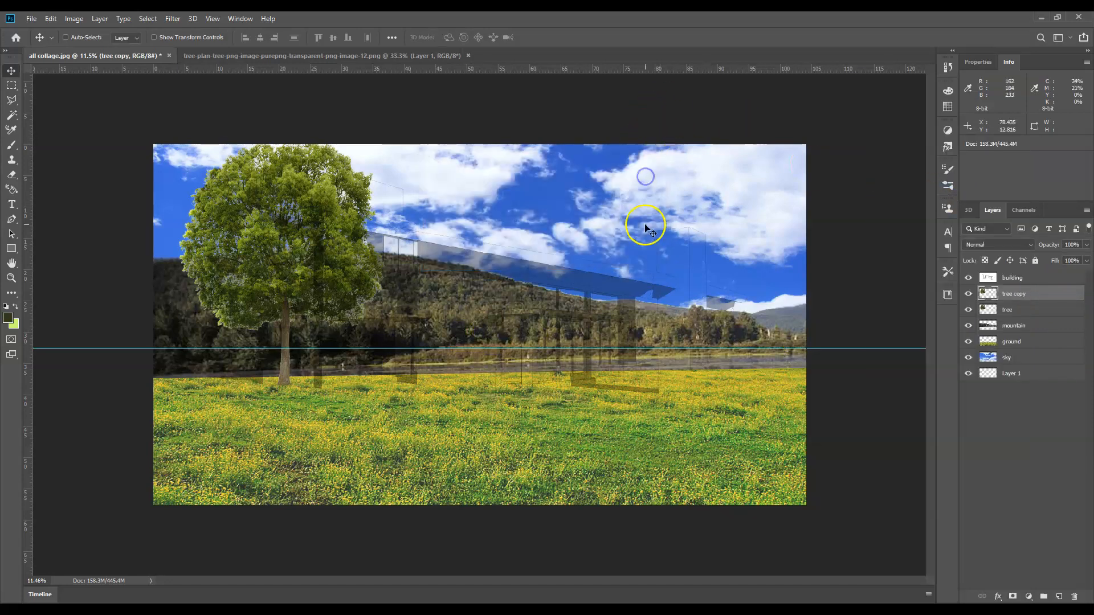
Step: Move the tree copy to the collage's right edge, enlarge it to about 180% and set its trunk base in the meadow
left_click_drag(275, 220, 836, 183)
key("ctrl+t")
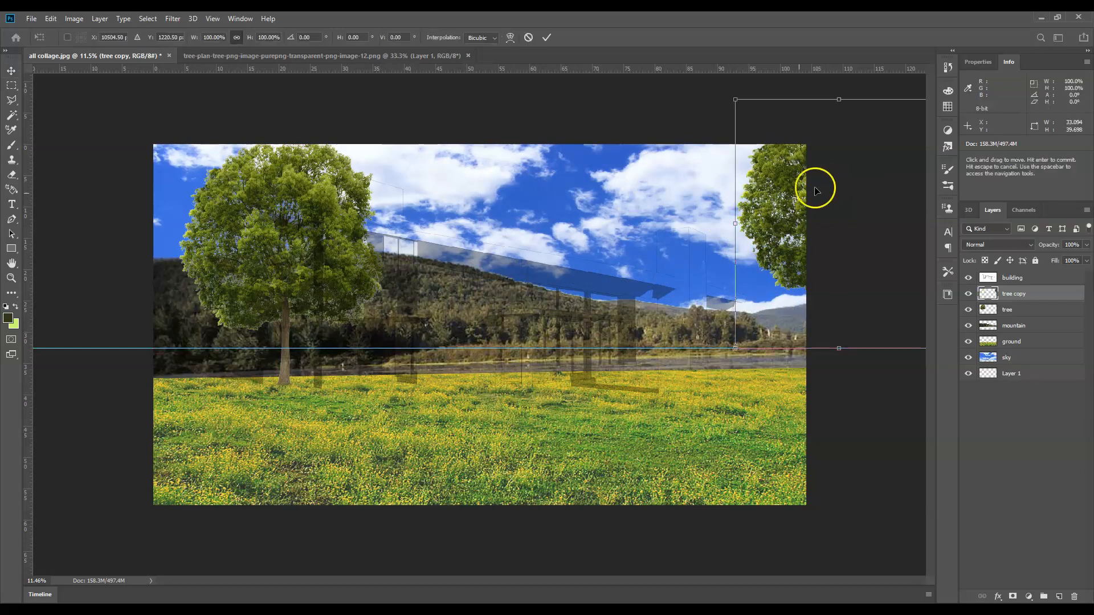
left_click_drag(739, 99, 569, 51)
left_click_drag(694, 214, 688, 277)
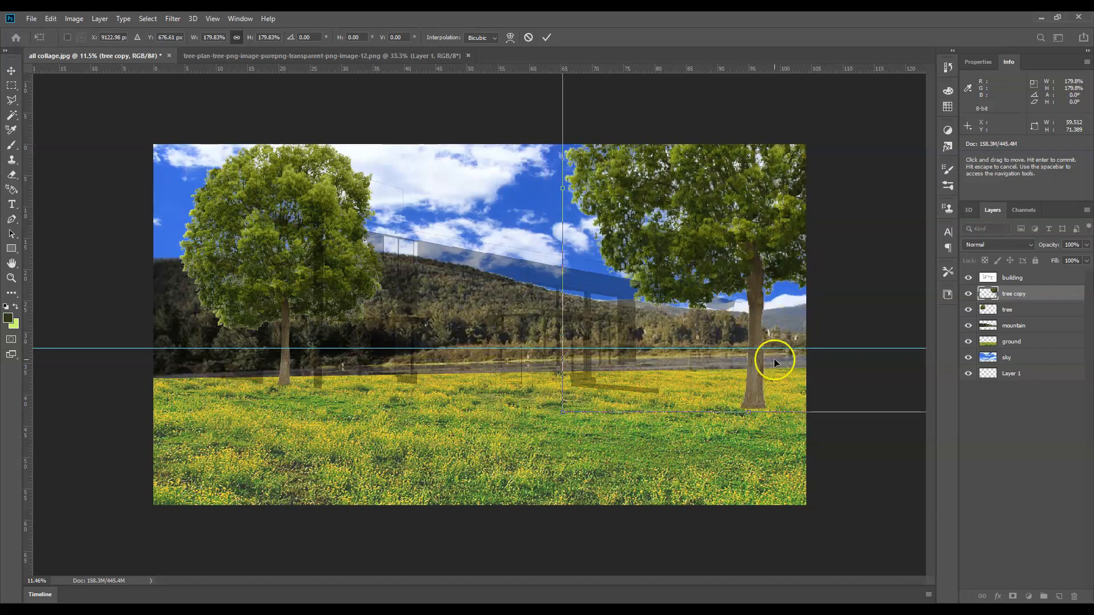
double_click(720, 201)
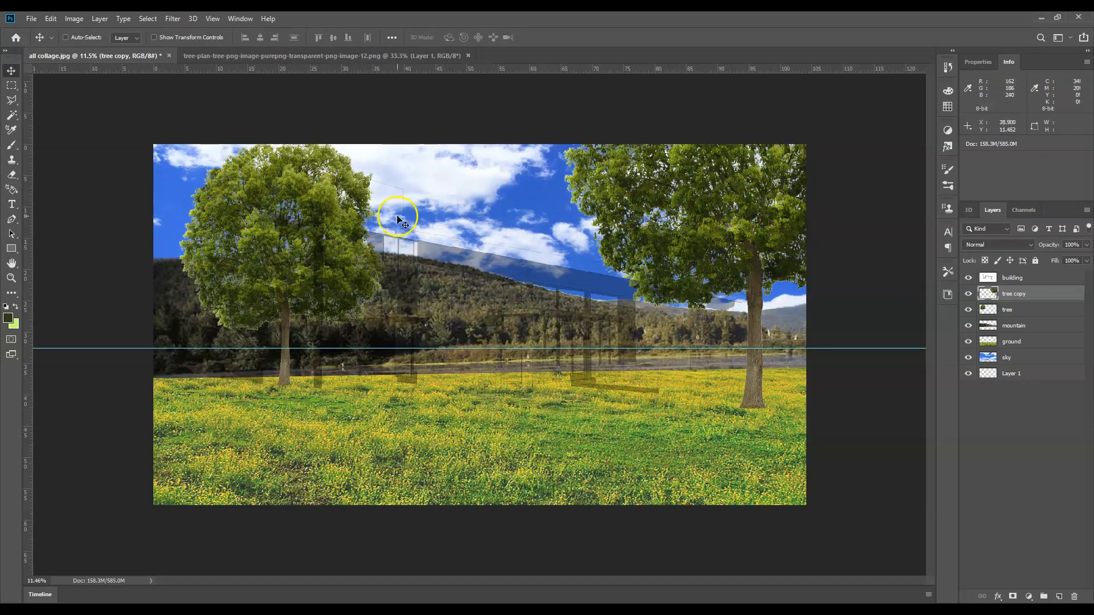
left_click(573, 267)
left_click(863, 489)
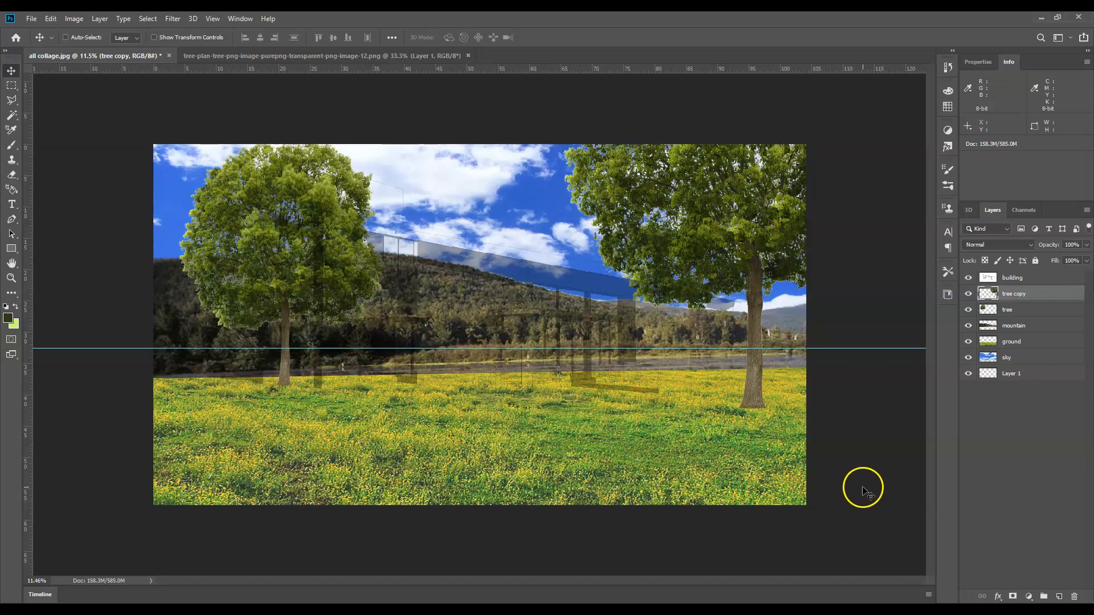